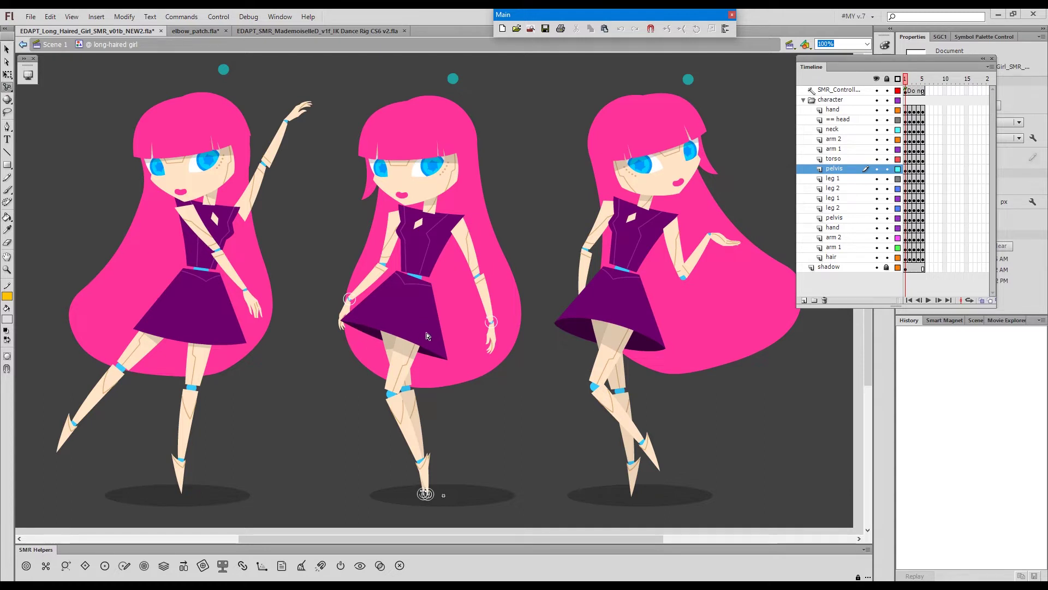
Tilt the middle long-haired girl's skirt, and rotate its rear pelvis piece separately before snapping that piece back to its joint
{"action": "mouse_move", "coordinate": [432, 338]}
{"action": "left_mouse_down"}
{"action": "mouse_move", "coordinate": [446, 321]}
{"action": "mouse_move", "coordinate": [441, 329]}
{"action": "left_mouse_up"}
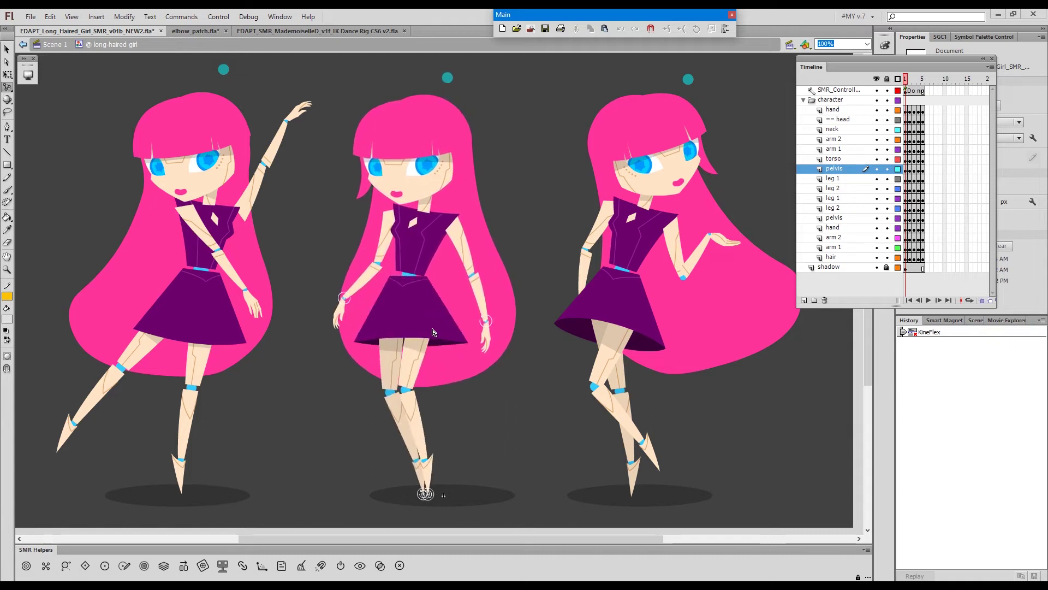
{"action": "left_click", "coordinate": [427, 337]}
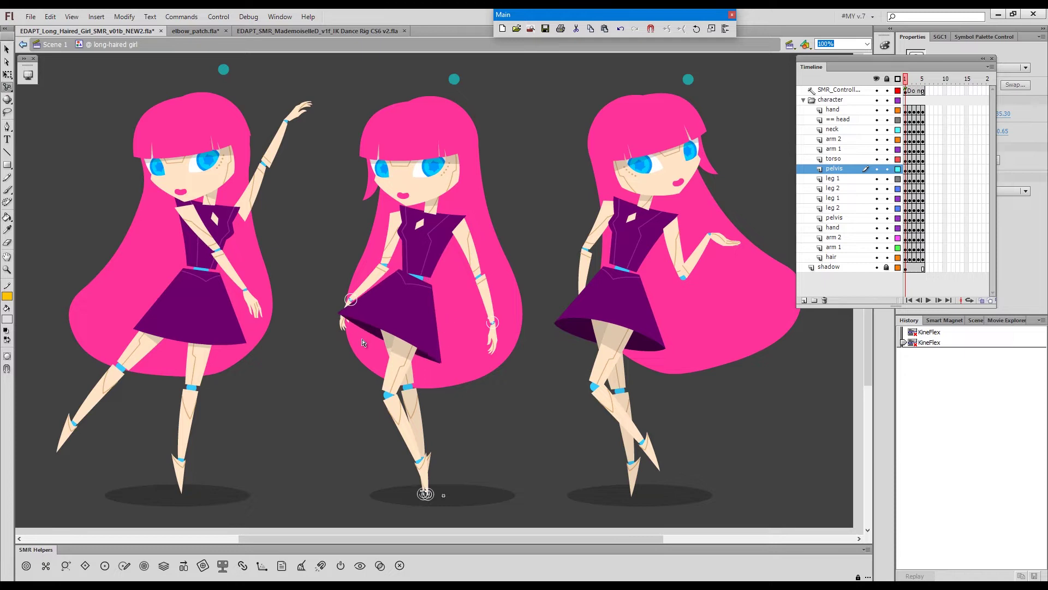
{"action": "left_click", "coordinate": [406, 354]}
{"action": "mouse_move", "coordinate": [459, 336]}
{"action": "left_mouse_down"}
{"action": "mouse_move", "coordinate": [401, 352]}
{"action": "mouse_move", "coordinate": [434, 359]}
{"action": "mouse_move", "coordinate": [468, 330]}
{"action": "left_mouse_up"}
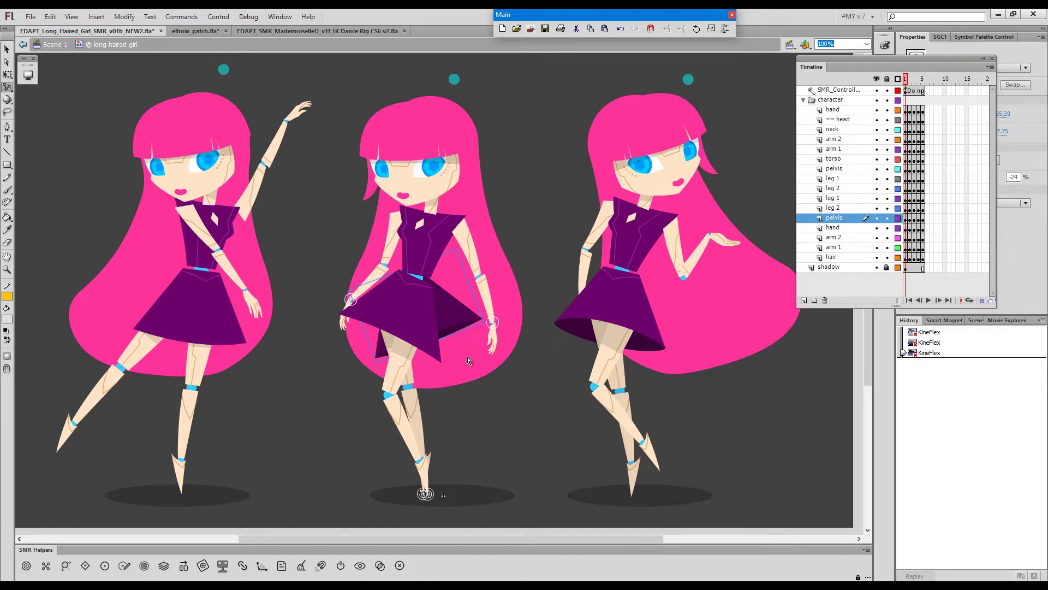
{"action": "key", "text": "grave"}
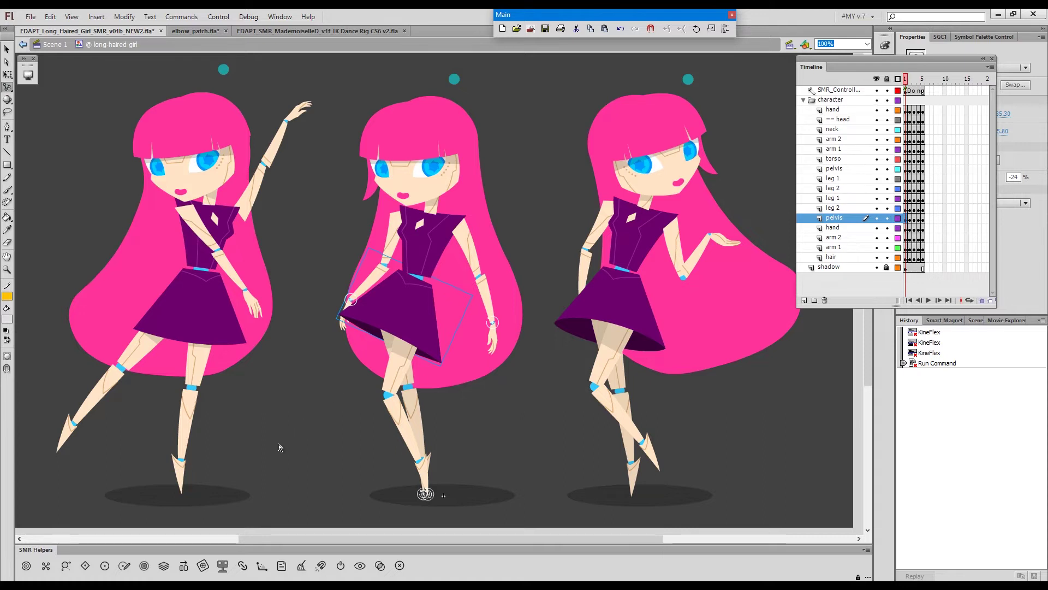
Hard-weld the middle girl's rear pelvis piece to its parent with the Element Welder, and clear the selection
{"action": "left_click", "coordinate": [242, 565]}
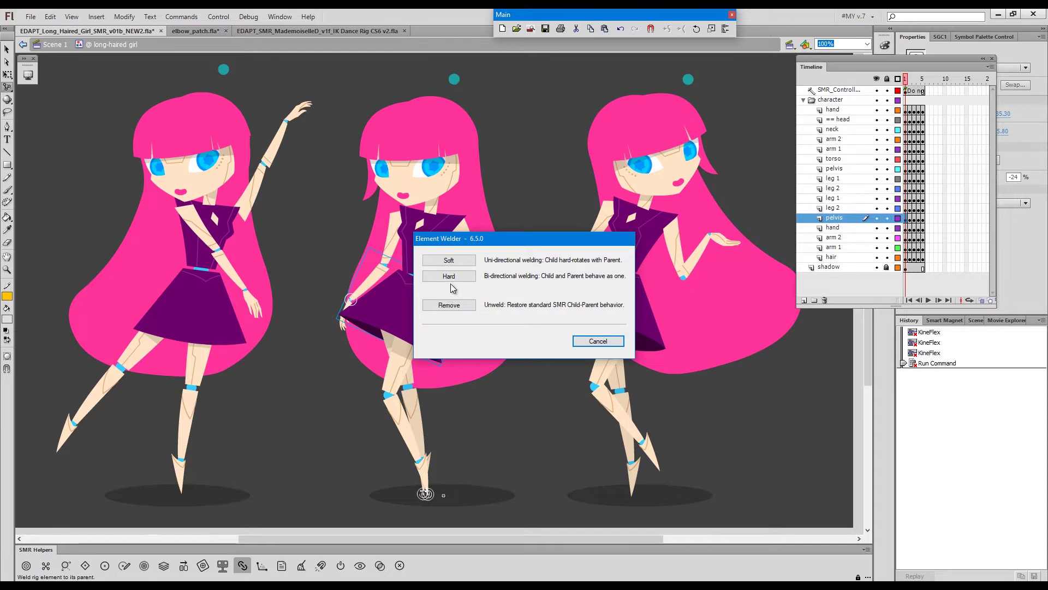
{"action": "left_click", "coordinate": [464, 278]}
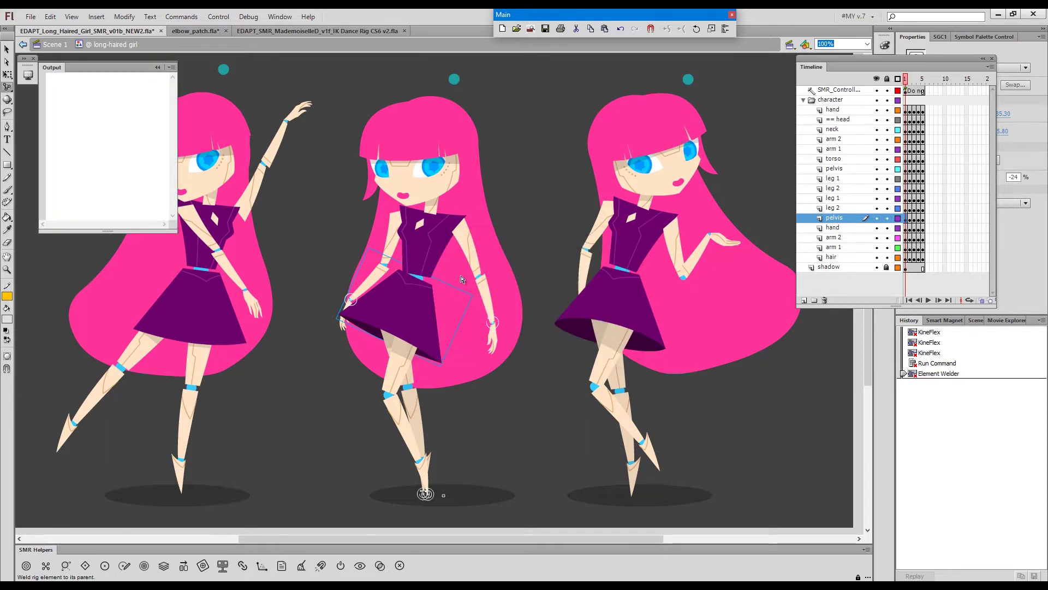
{"action": "left_click", "coordinate": [341, 390]}
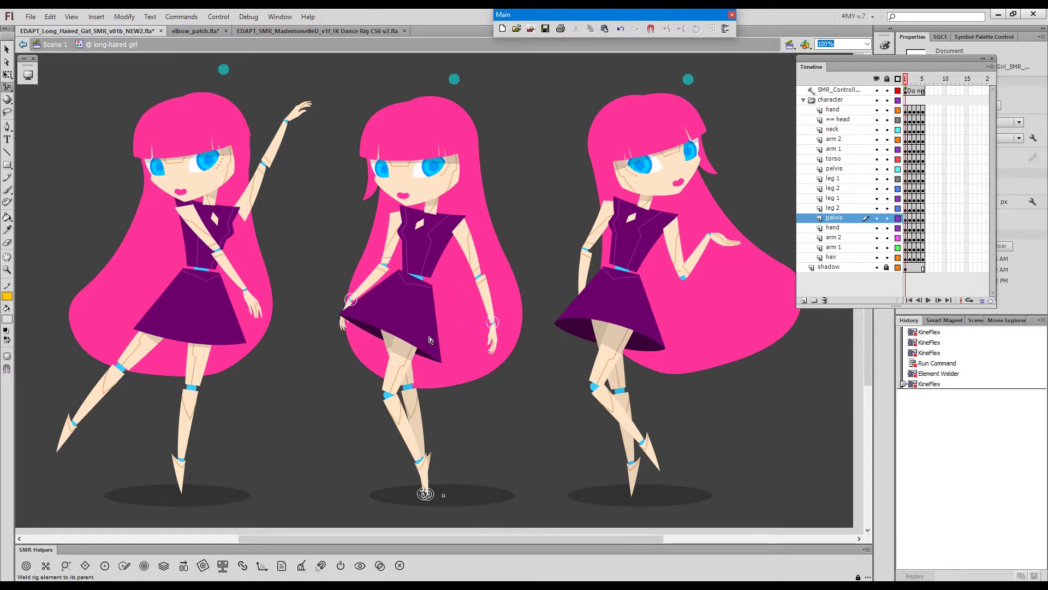
Test the welded skirt by rotating the middle girl's hips from both the front and the rear pelvis pieces
{"action": "left_click_drag", "start_coordinate": [424, 327], "coordinate": [365, 343]}
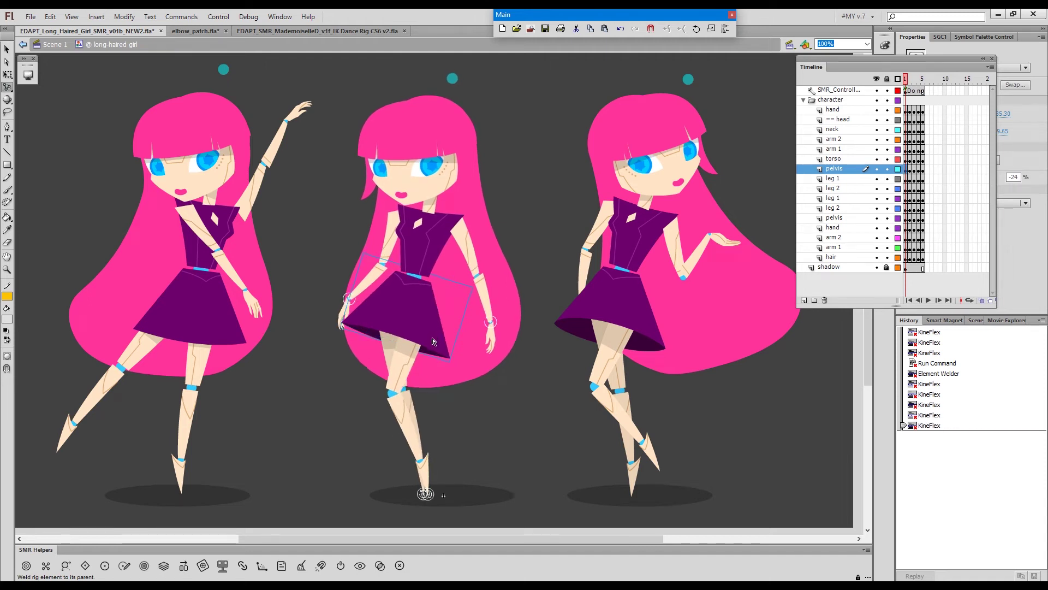
{"action": "mouse_move", "coordinate": [433, 341]}
{"action": "left_mouse_down"}
{"action": "mouse_move", "coordinate": [453, 328]}
{"action": "mouse_move", "coordinate": [433, 344]}
{"action": "left_mouse_up"}
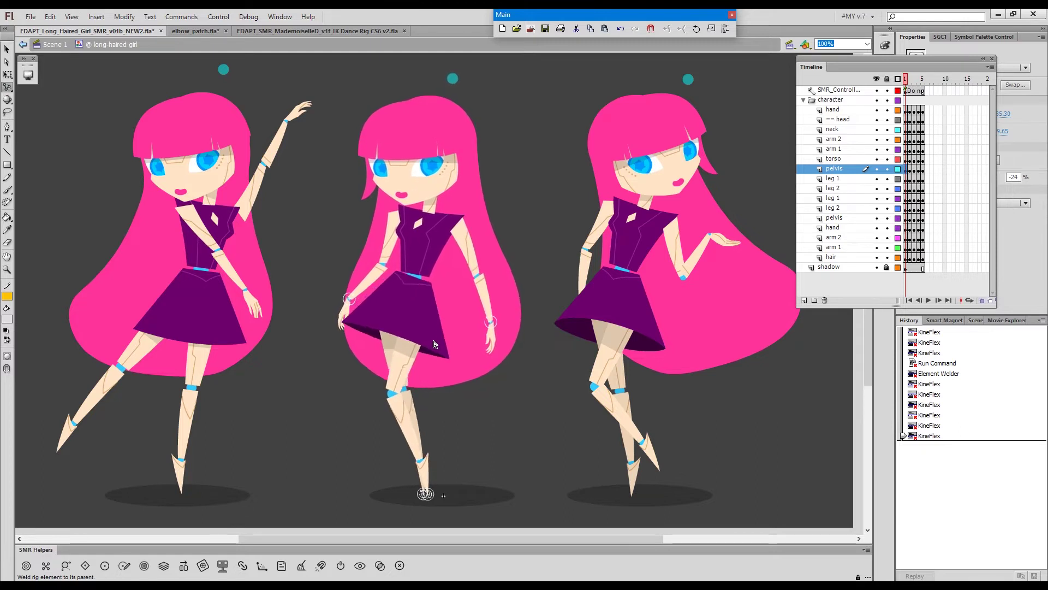
{"action": "left_click_drag", "start_coordinate": [362, 333], "coordinate": [367, 341]}
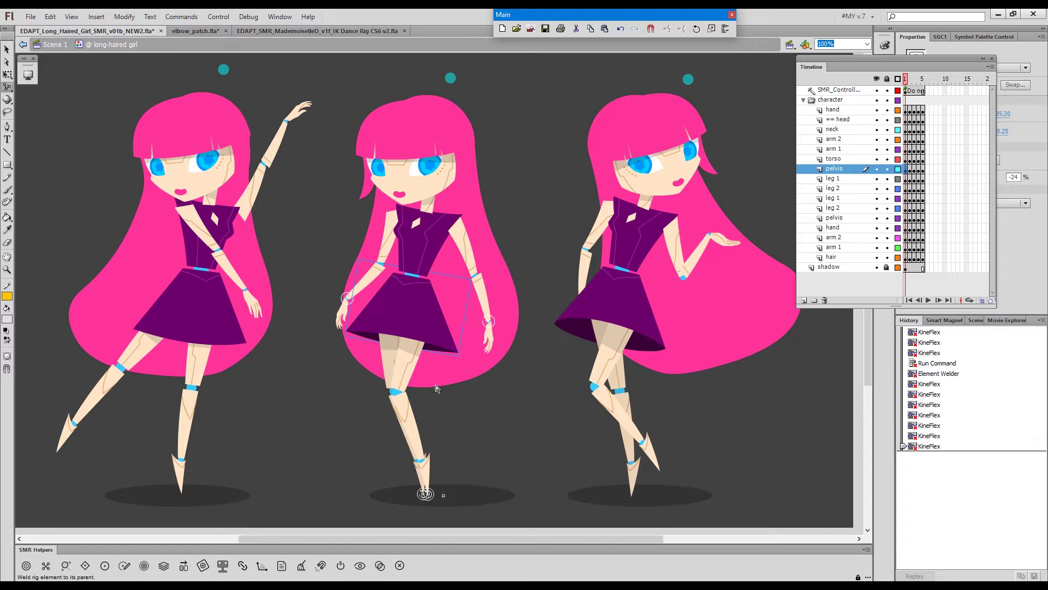
{"action": "left_click_drag", "start_coordinate": [439, 331], "coordinate": [430, 343]}
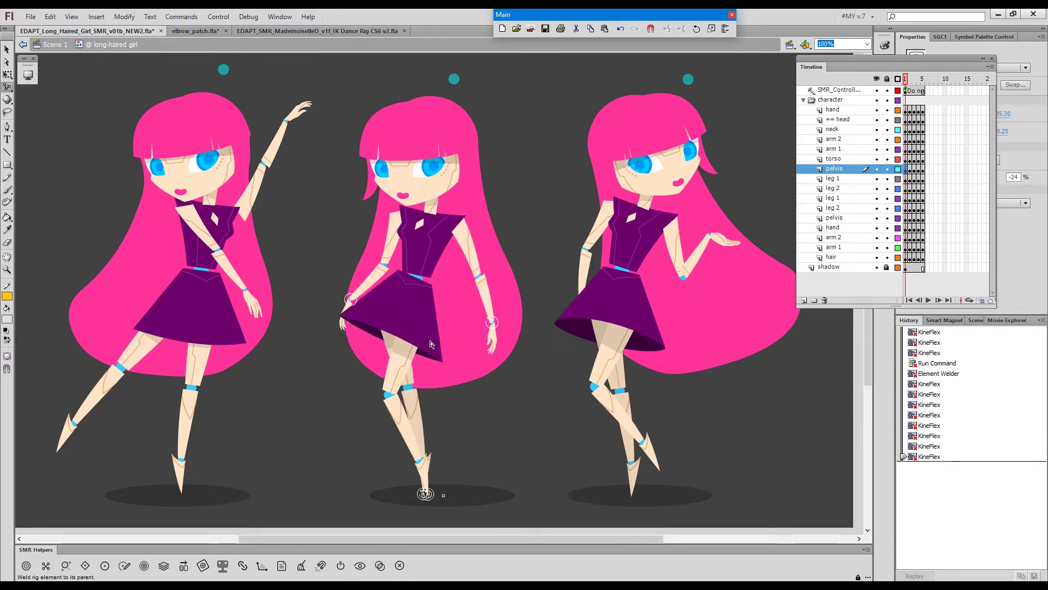
{"action": "left_click", "coordinate": [434, 345]}
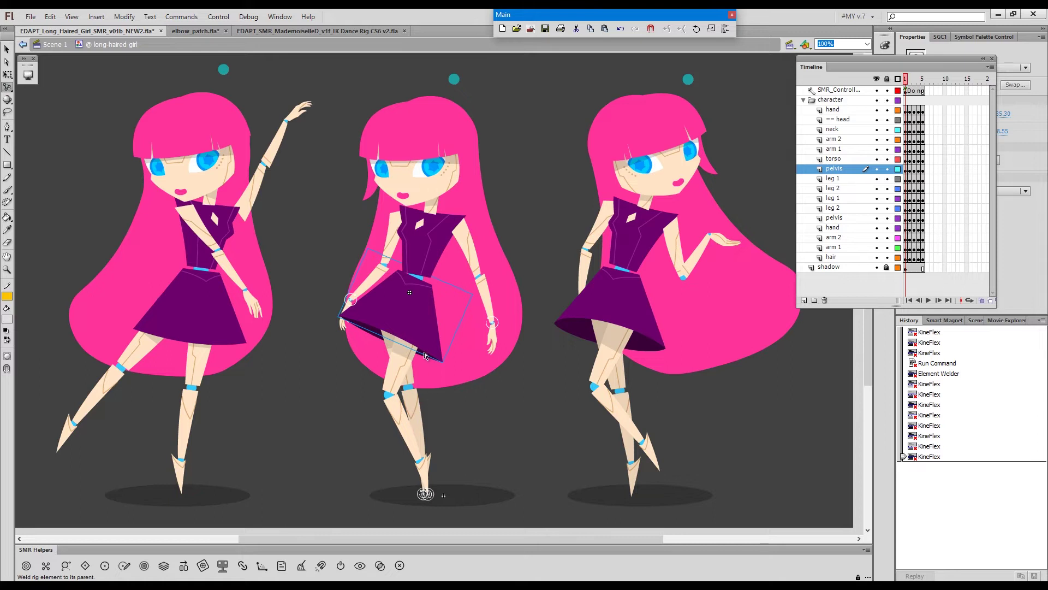
{"action": "mouse_move", "coordinate": [371, 335]}
{"action": "left_mouse_down"}
{"action": "mouse_move", "coordinate": [379, 343]}
{"action": "mouse_move", "coordinate": [356, 331]}
{"action": "left_mouse_up"}
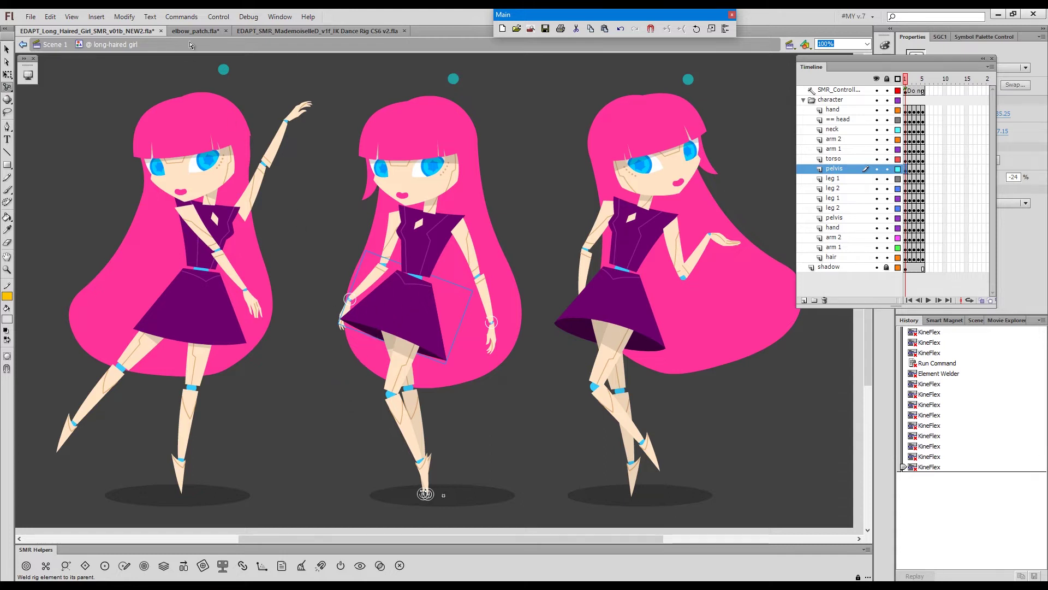
Switch to the elbow_patch.fla document and raise the arm's forearm by its IK handle
{"action": "left_click", "coordinate": [203, 32]}
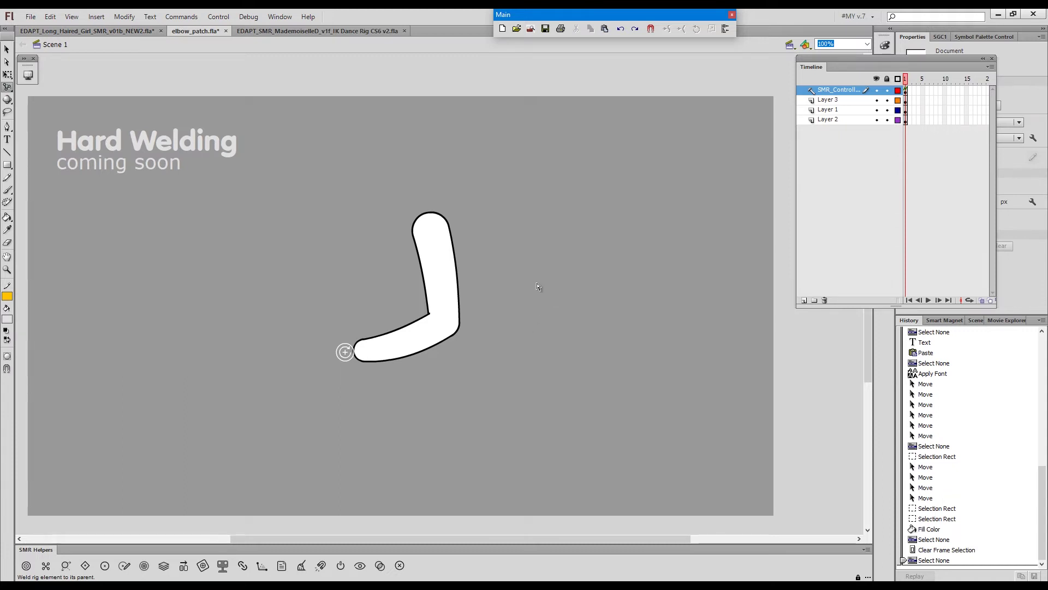
{"action": "left_click_drag", "start_coordinate": [348, 356], "coordinate": [365, 323]}
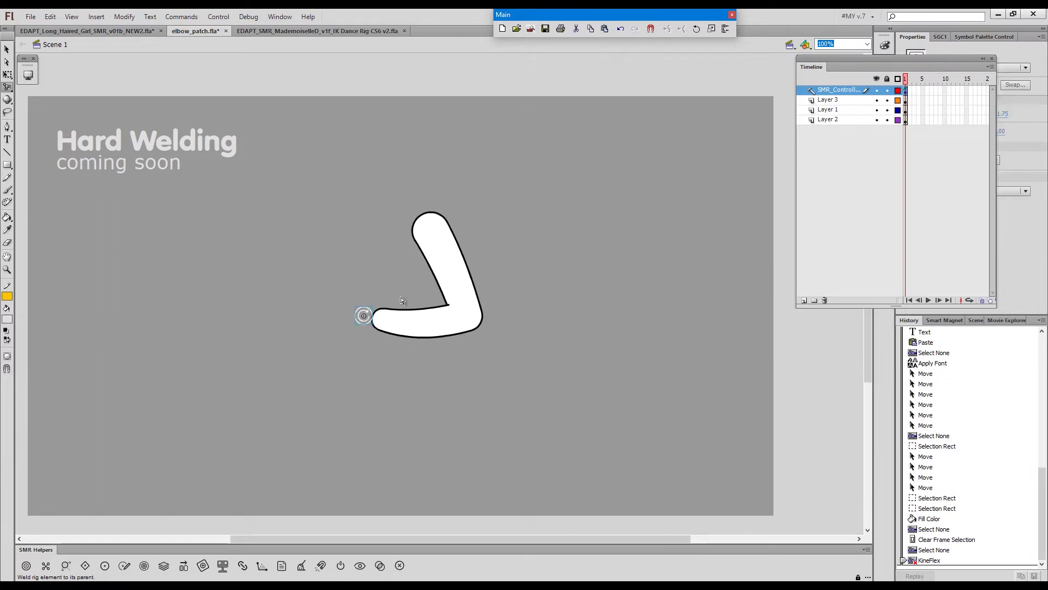
Show Layer 3 as outlines, rotate the upper arm to check the elbow patch, and return the layer to filled display
{"action": "left_click", "coordinate": [898, 101]}
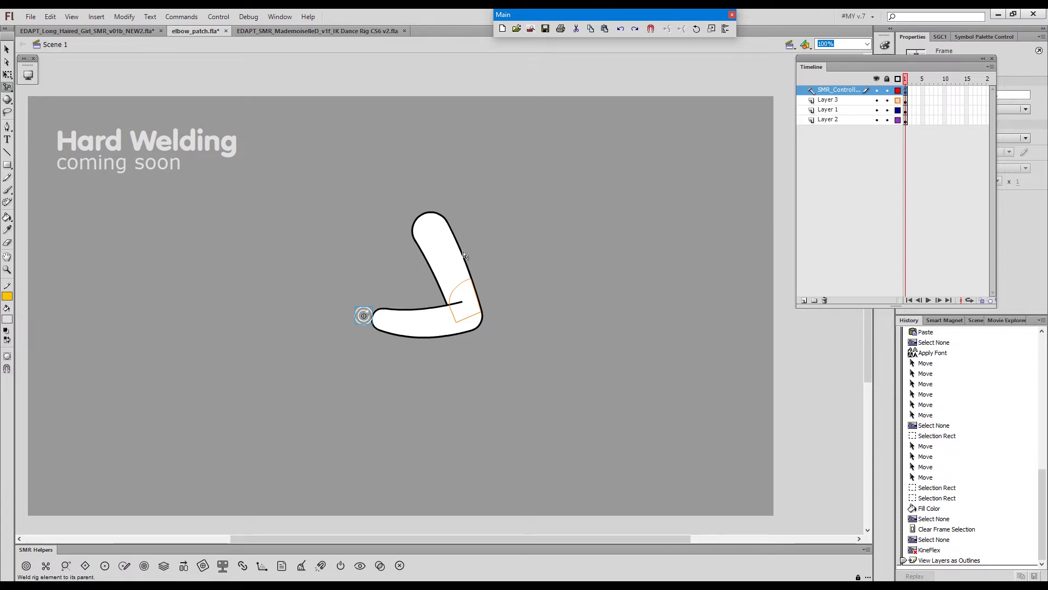
{"action": "mouse_move", "coordinate": [458, 263]}
{"action": "left_mouse_down"}
{"action": "mouse_move", "coordinate": [468, 257]}
{"action": "mouse_move", "coordinate": [438, 265]}
{"action": "mouse_move", "coordinate": [457, 274]}
{"action": "mouse_move", "coordinate": [458, 299]}
{"action": "mouse_move", "coordinate": [422, 301]}
{"action": "mouse_move", "coordinate": [475, 289]}
{"action": "mouse_move", "coordinate": [468, 300]}
{"action": "mouse_move", "coordinate": [465, 274]}
{"action": "mouse_move", "coordinate": [441, 265]}
{"action": "left_mouse_up"}
{"action": "left_click", "coordinate": [898, 100]}
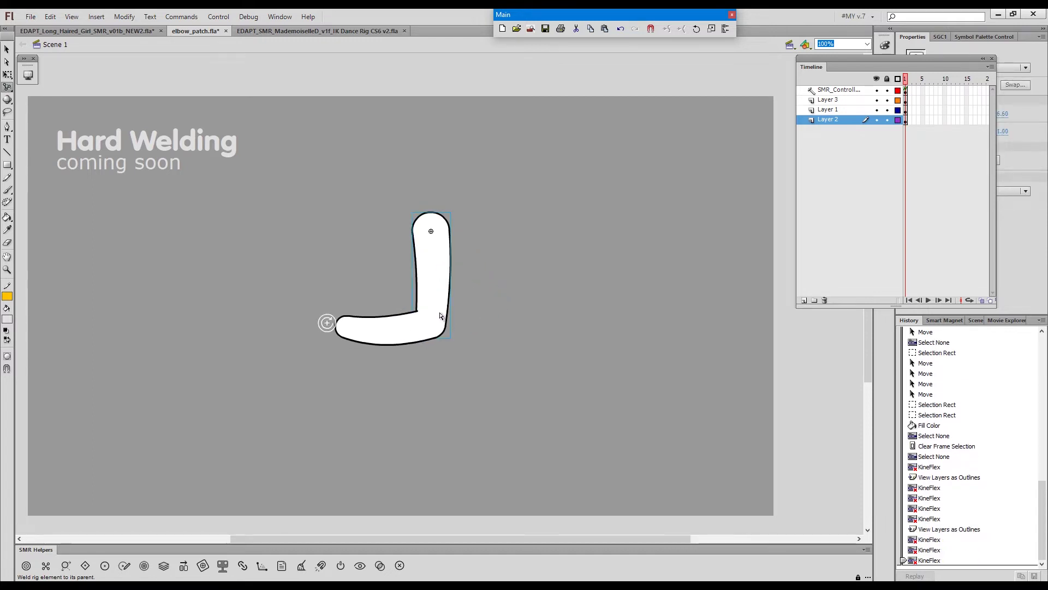
Bend the arm into several poses by rotating the upper arm, the elbow patch and the hand's IK handle
{"action": "left_click_drag", "start_coordinate": [441, 313], "coordinate": [459, 303]}
{"action": "mouse_move", "coordinate": [359, 319]}
{"action": "left_mouse_down"}
{"action": "mouse_move", "coordinate": [371, 281]}
{"action": "mouse_move", "coordinate": [368, 326]}
{"action": "left_mouse_up"}
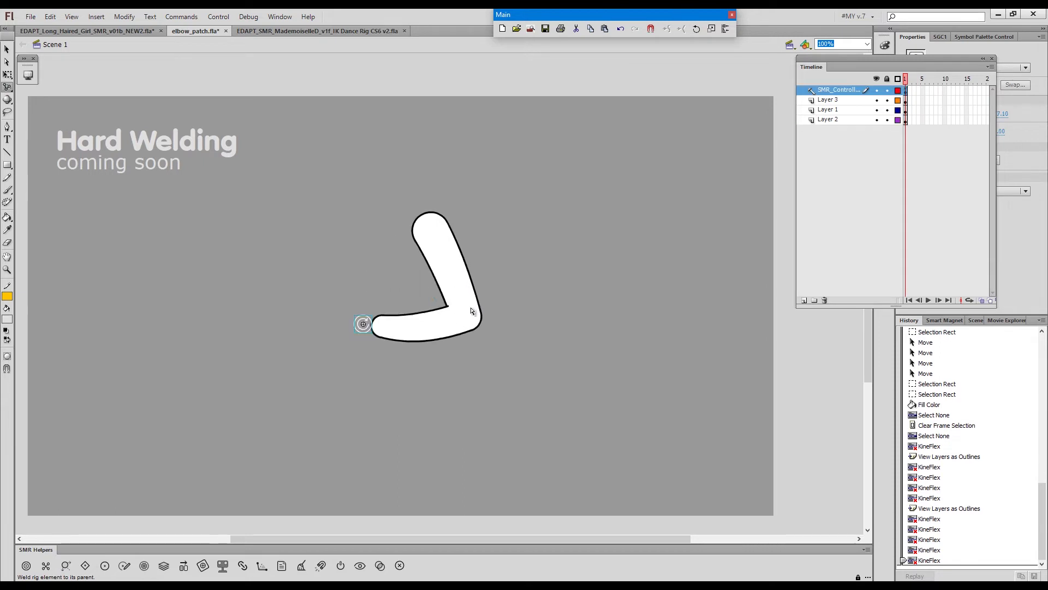
{"action": "mouse_move", "coordinate": [471, 311]}
{"action": "left_mouse_down"}
{"action": "mouse_move", "coordinate": [489, 295]}
{"action": "mouse_move", "coordinate": [478, 303]}
{"action": "left_mouse_up"}
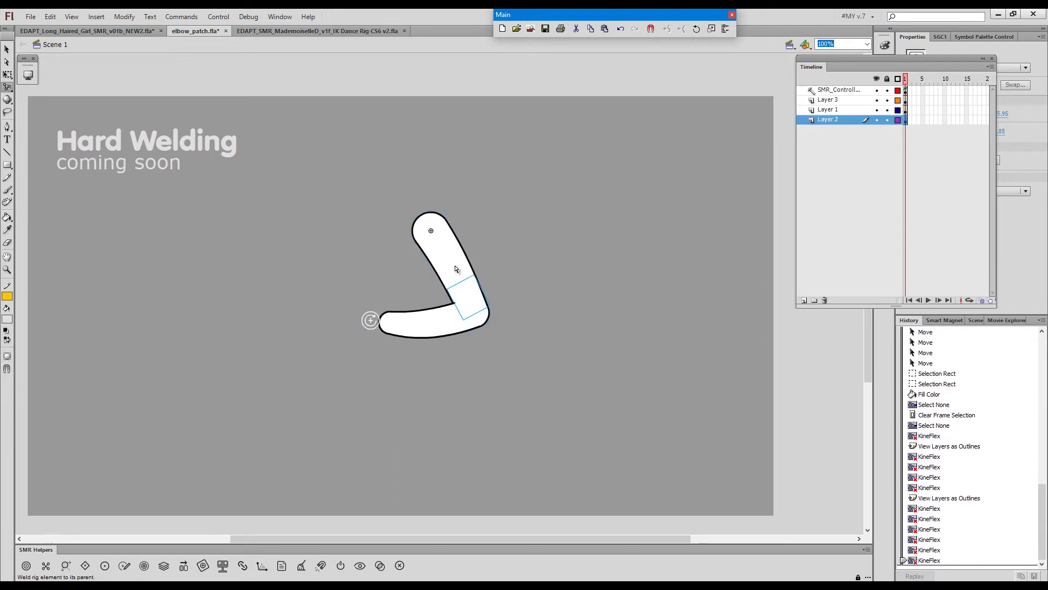
{"action": "left_click_drag", "start_coordinate": [455, 269], "coordinate": [448, 316]}
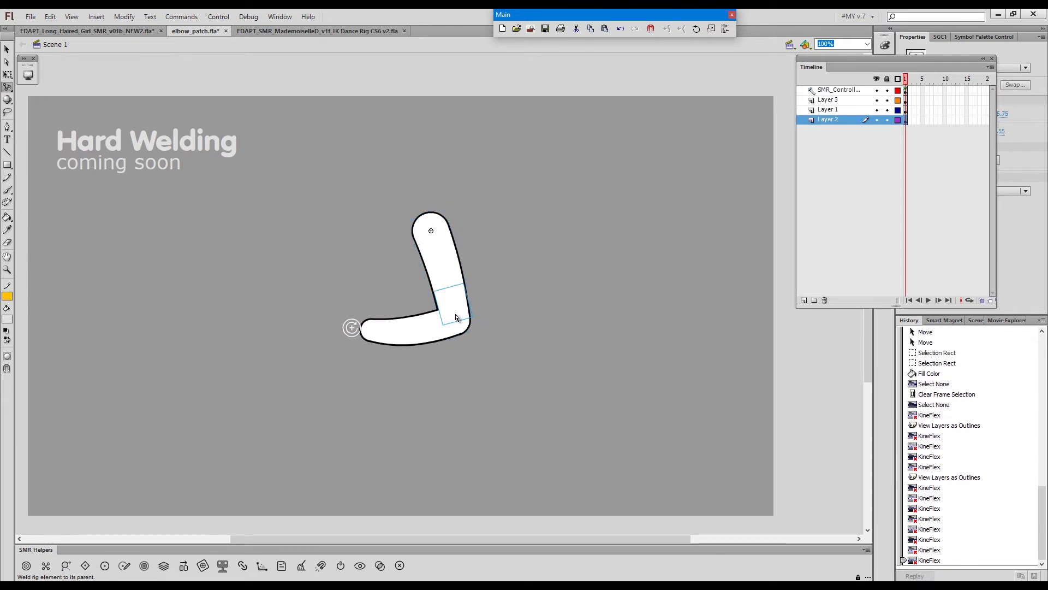
Move the elbow patch away from the arm, rotate it, and snap it back to its welded position and angle
{"action": "key", "text": "v"}
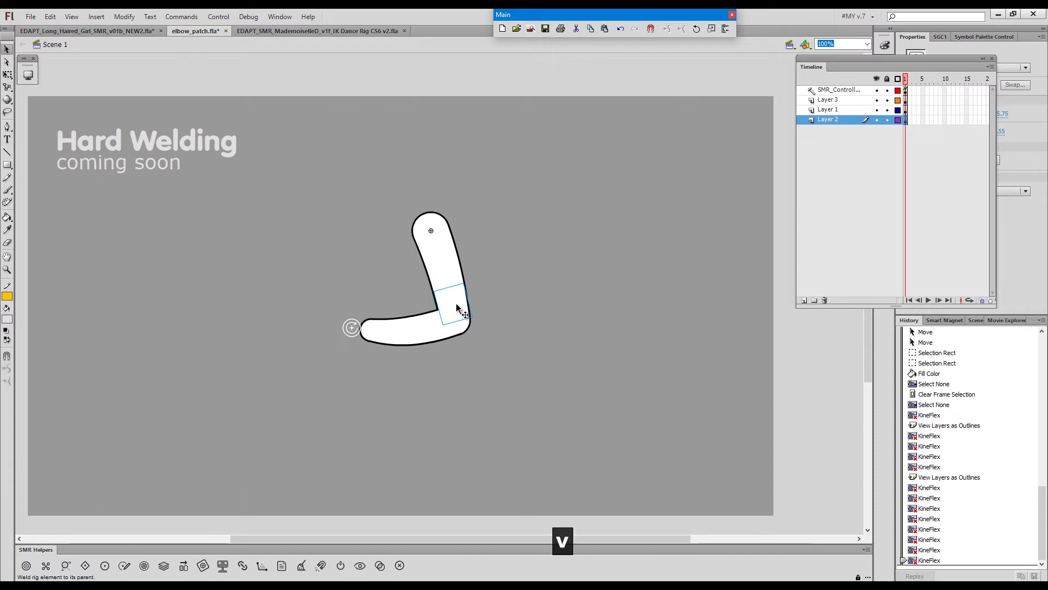
{"action": "left_click_drag", "start_coordinate": [458, 315], "coordinate": [530, 285]}
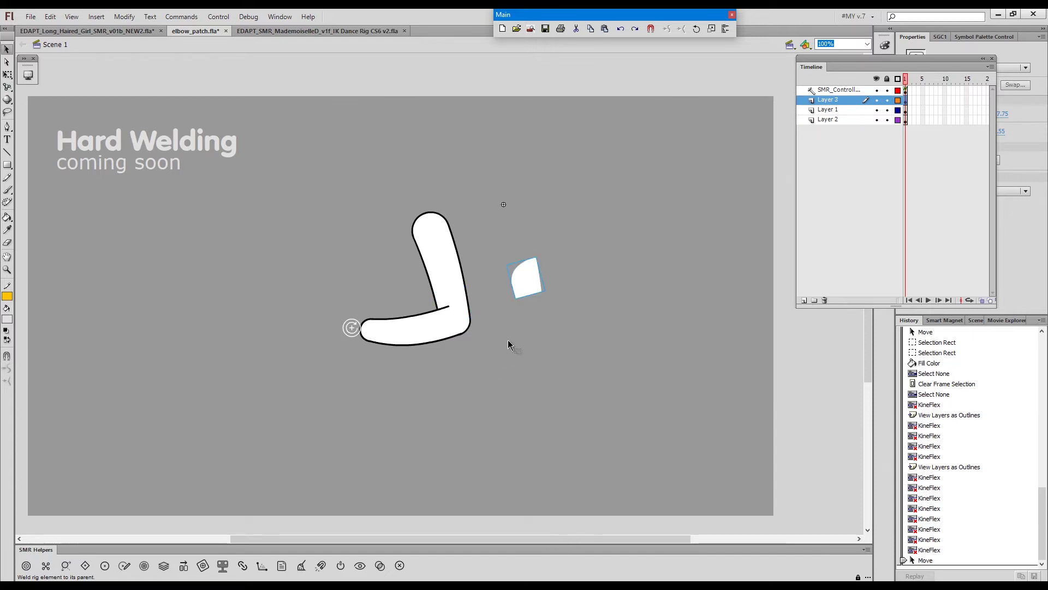
{"action": "key", "text": "q"}
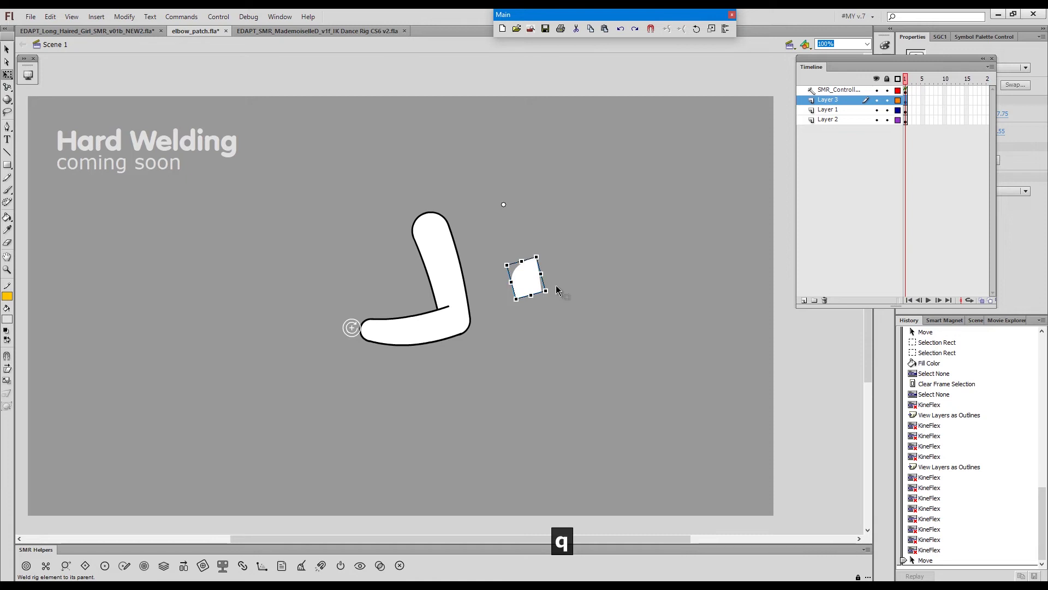
{"action": "left_click_drag", "start_coordinate": [554, 288], "coordinate": [597, 241]}
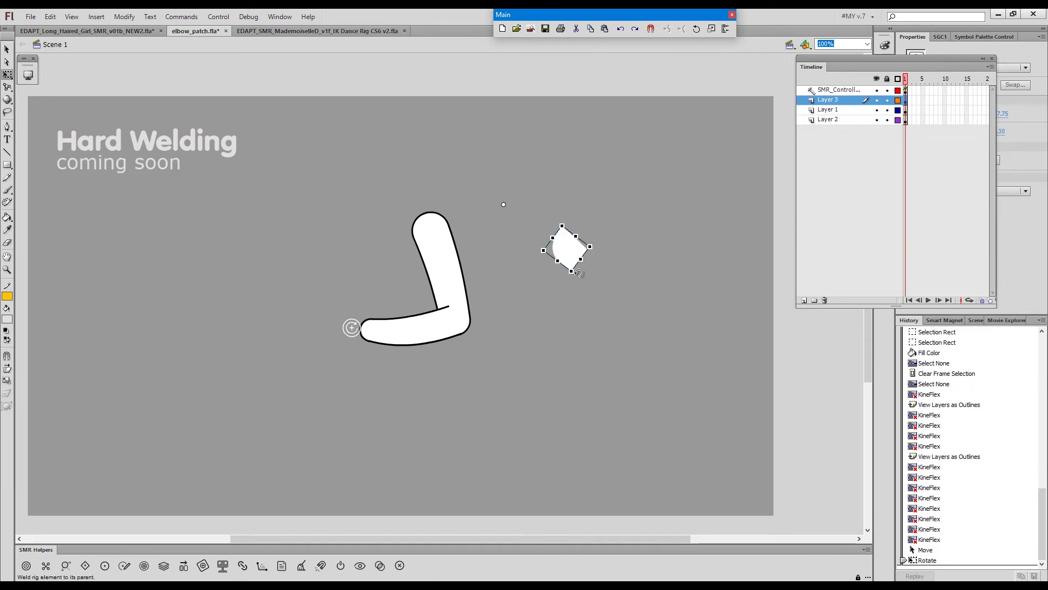
{"action": "key", "text": "grave"}
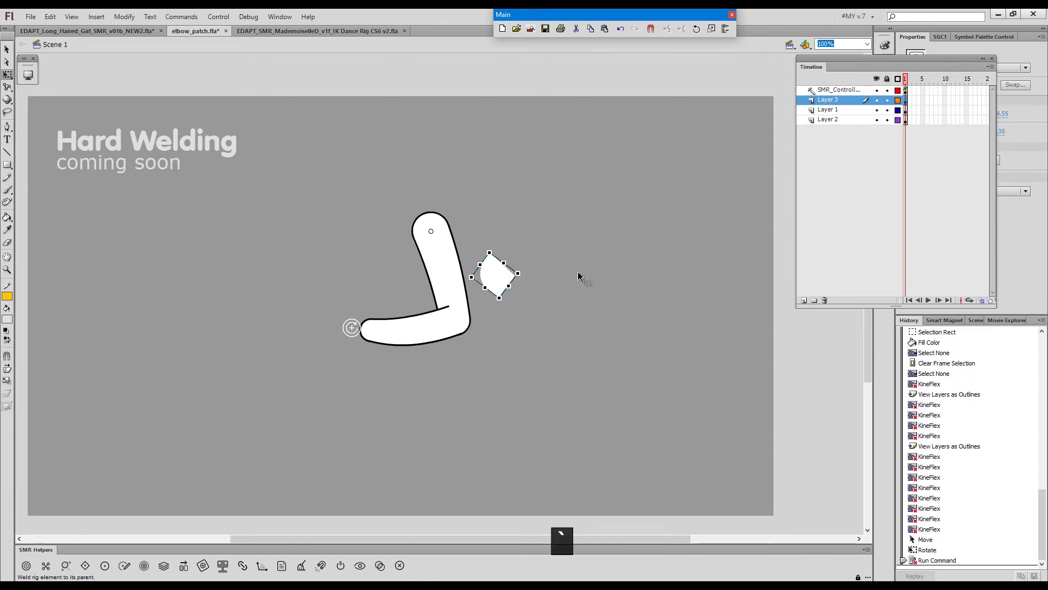
{"action": "key", "text": "grave"}
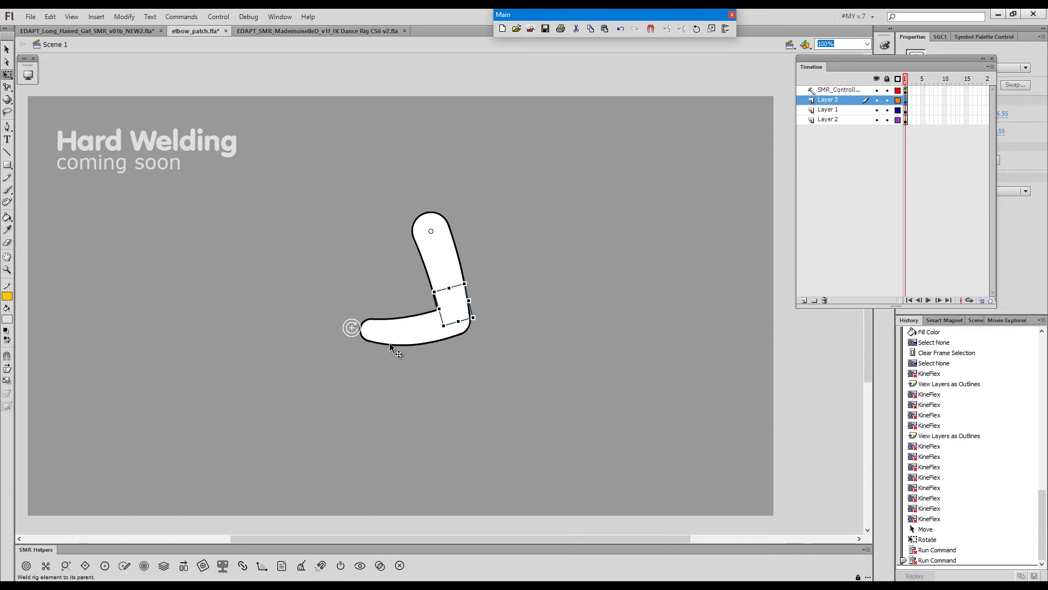
Straighten the arm downwards by its IK handle, and bend it again at the elbow with the hand raised
{"action": "left_click_drag", "start_coordinate": [351, 327], "coordinate": [440, 424]}
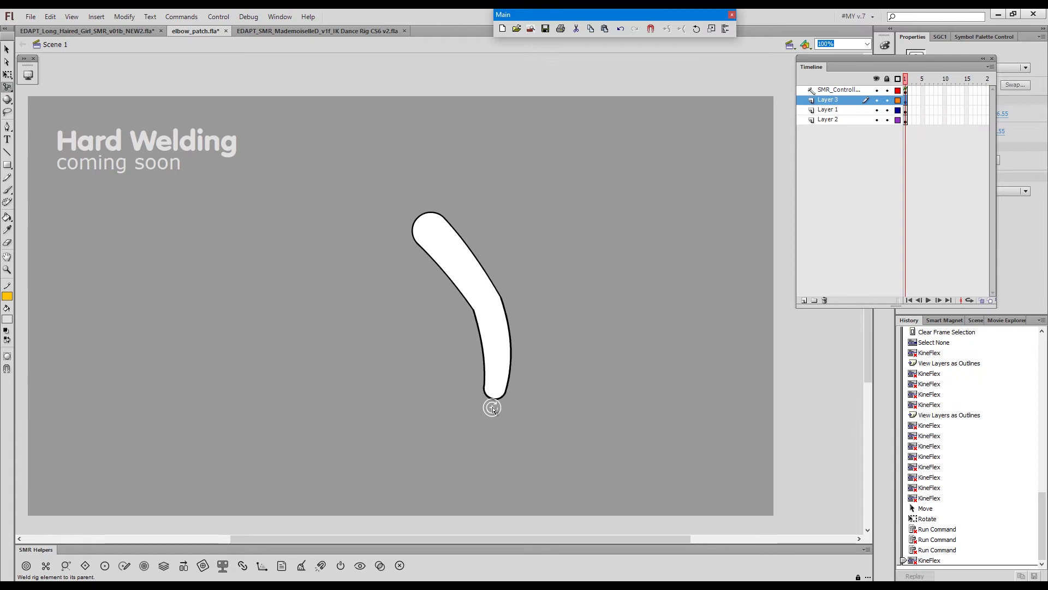
{"action": "left_click_drag", "start_coordinate": [493, 408], "coordinate": [379, 421]}
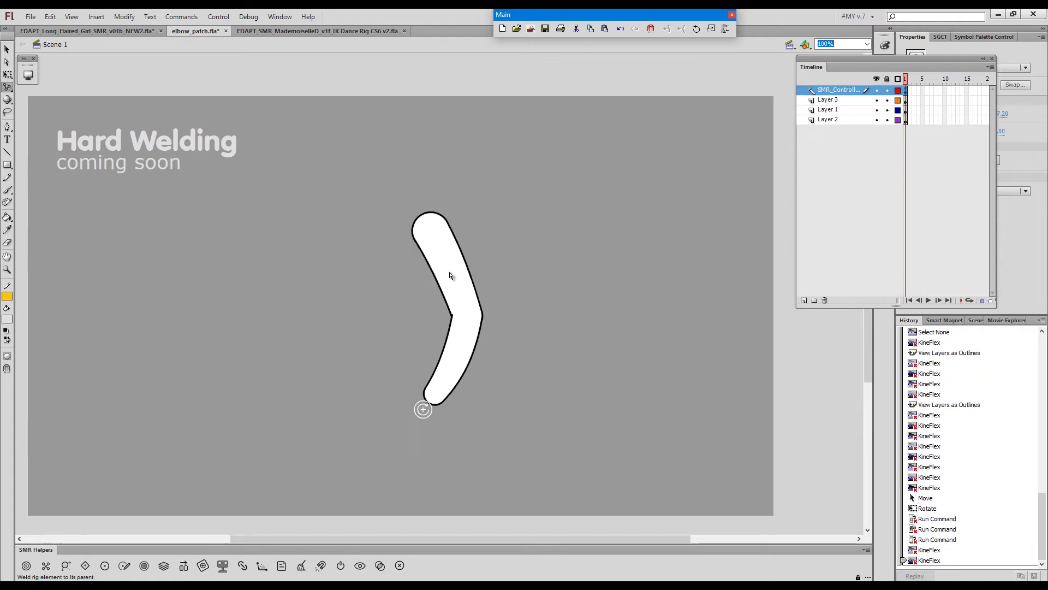
{"action": "left_click_drag", "start_coordinate": [450, 272], "coordinate": [385, 326]}
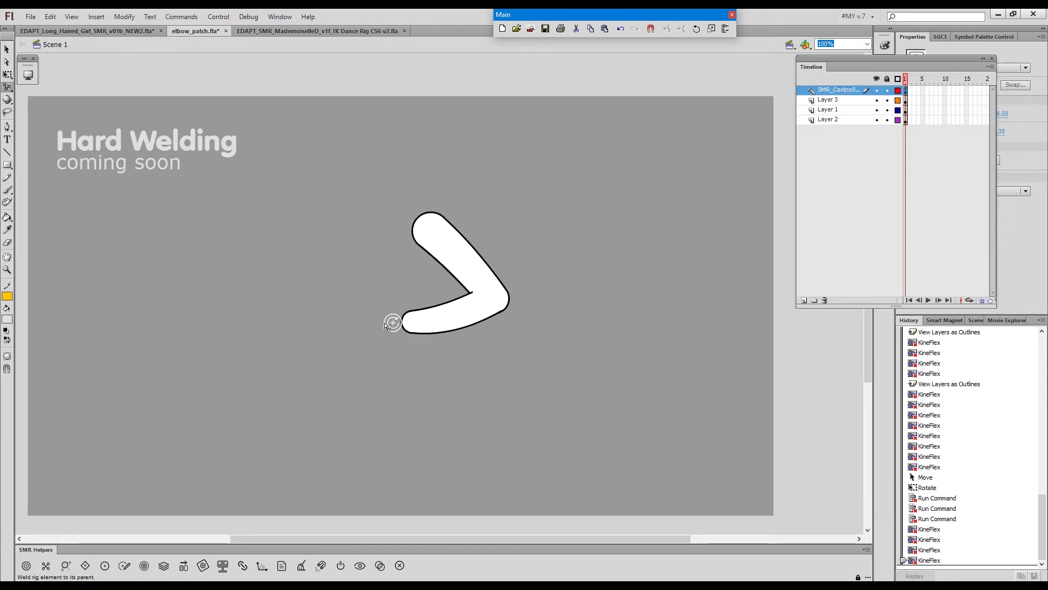
{"action": "left_click", "coordinate": [387, 325]}
Switch to the EDAPT_SMR_MademoiselleD_v1f_IK Dance Rig CS6 v2.fla document and rotate the character's skirt from its rear piece
{"action": "left_click", "coordinate": [320, 32]}
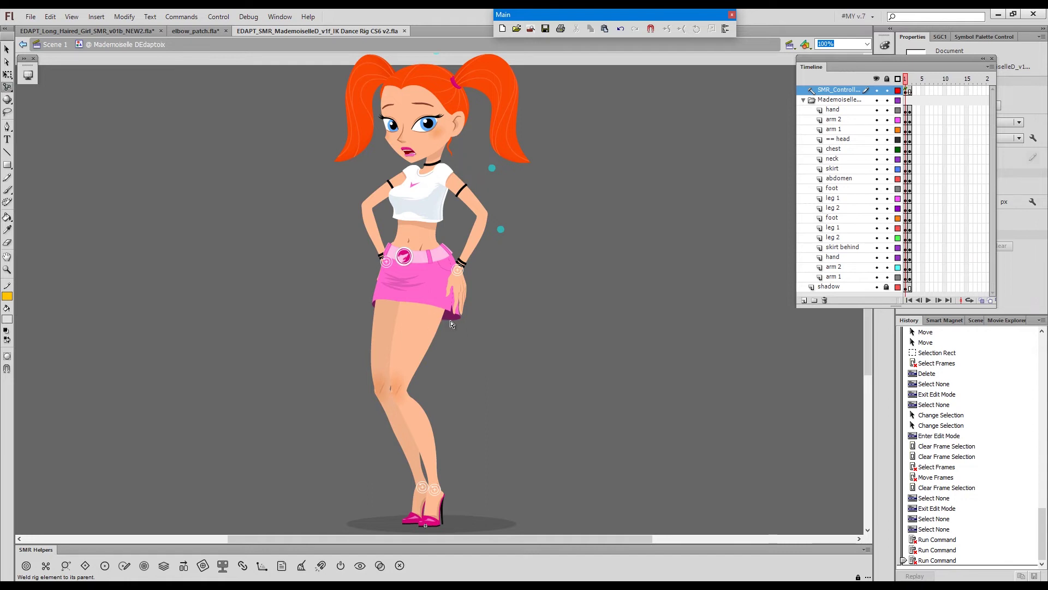
{"action": "mouse_move", "coordinate": [451, 322]}
{"action": "left_mouse_down"}
{"action": "mouse_move", "coordinate": [467, 316]}
{"action": "mouse_move", "coordinate": [441, 330]}
{"action": "mouse_move", "coordinate": [444, 292]}
{"action": "mouse_move", "coordinate": [433, 296]}
{"action": "mouse_move", "coordinate": [440, 327]}
{"action": "left_mouse_up"}
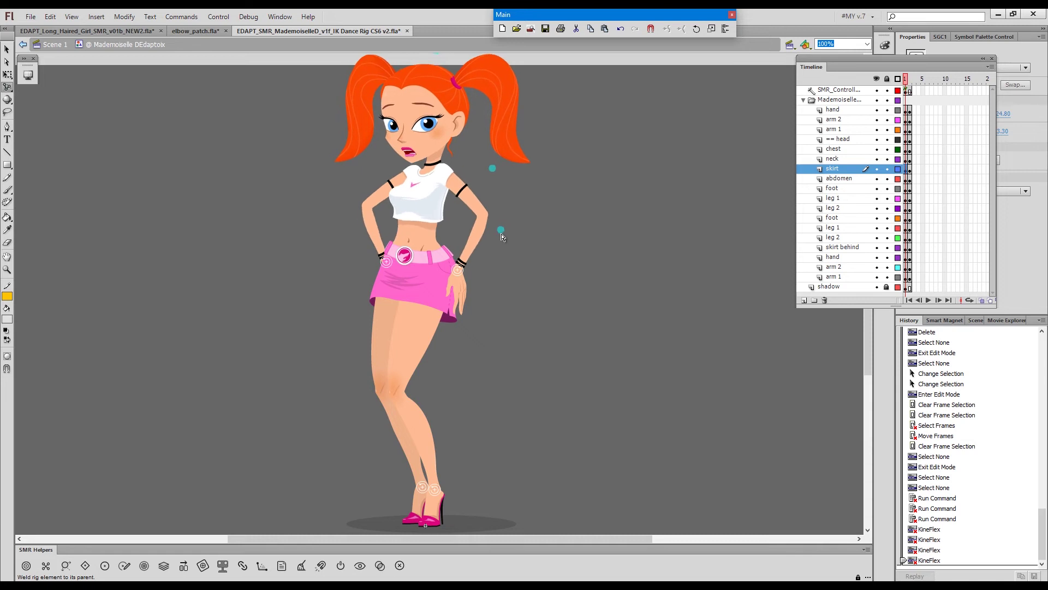
Lean the red-haired character's upper body into a new pose using the chest and the two round handles beside it
{"action": "left_click_drag", "start_coordinate": [501, 237], "coordinate": [493, 224]}
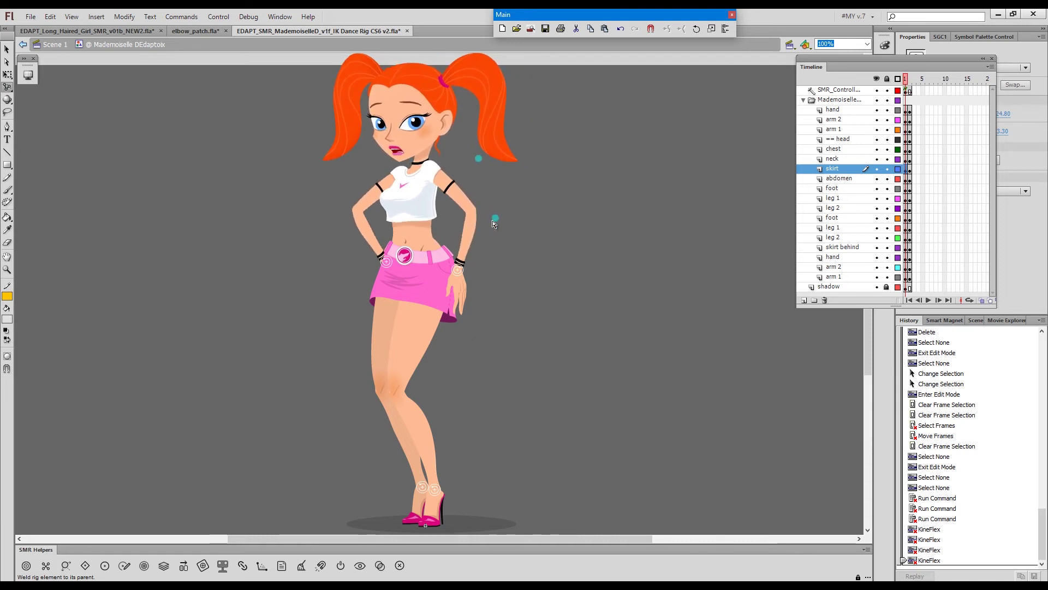
{"action": "left_click", "coordinate": [423, 209]}
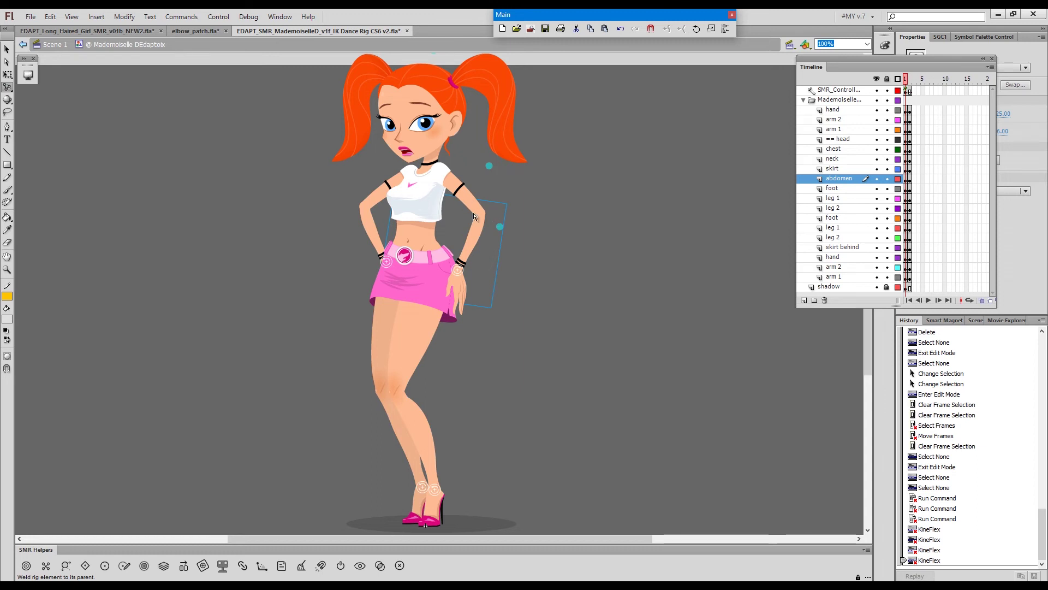
{"action": "mouse_move", "coordinate": [502, 230]}
{"action": "left_mouse_down"}
{"action": "mouse_move", "coordinate": [505, 247]}
{"action": "mouse_move", "coordinate": [499, 229]}
{"action": "left_mouse_up"}
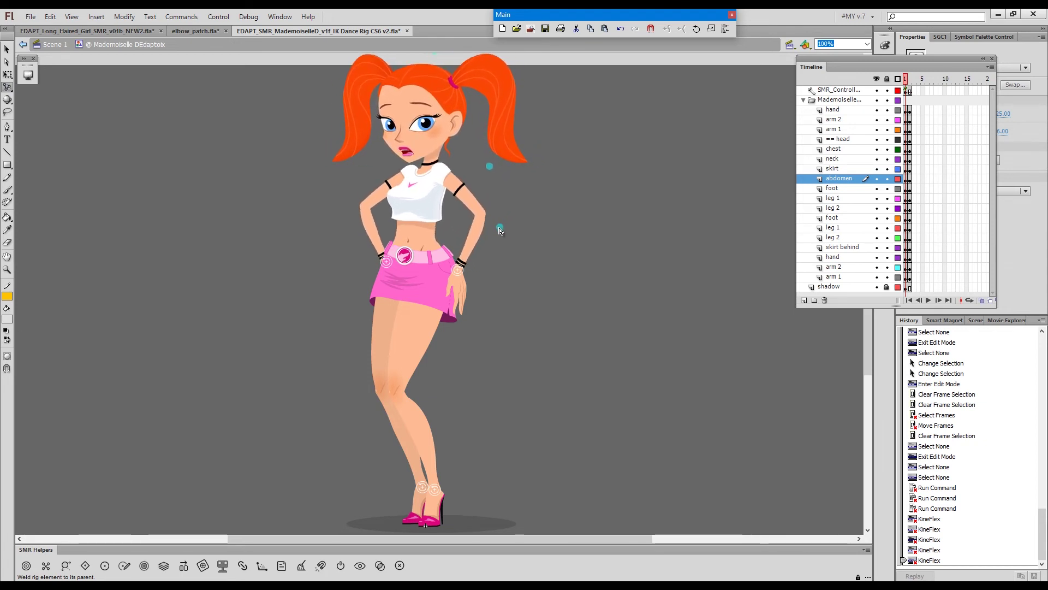
{"action": "left_click_drag", "start_coordinate": [492, 171], "coordinate": [490, 169]}
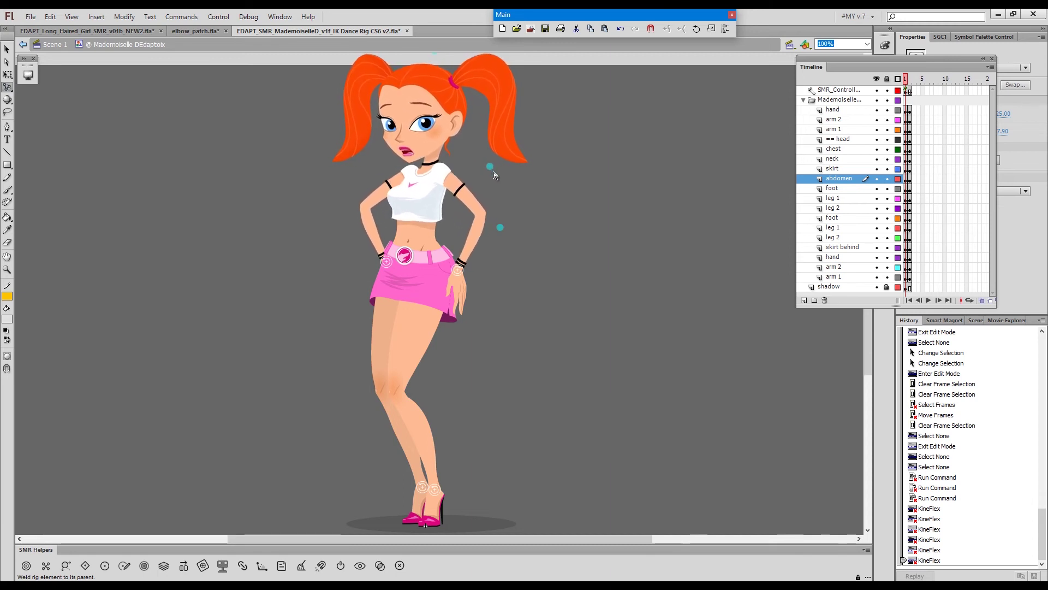
Fine-tune the tilt of the character's chest and abdomen with small shifts of the upper and lower round handles beside the torso
{"action": "left_click_drag", "start_coordinate": [489, 170], "coordinate": [492, 171]}
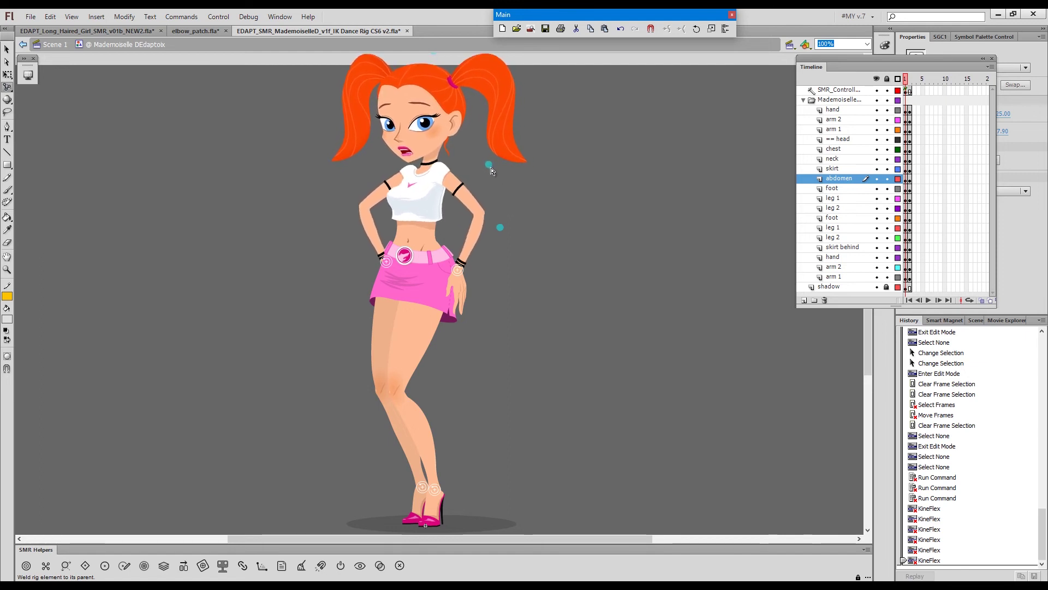
{"action": "left_click", "coordinate": [412, 214]}
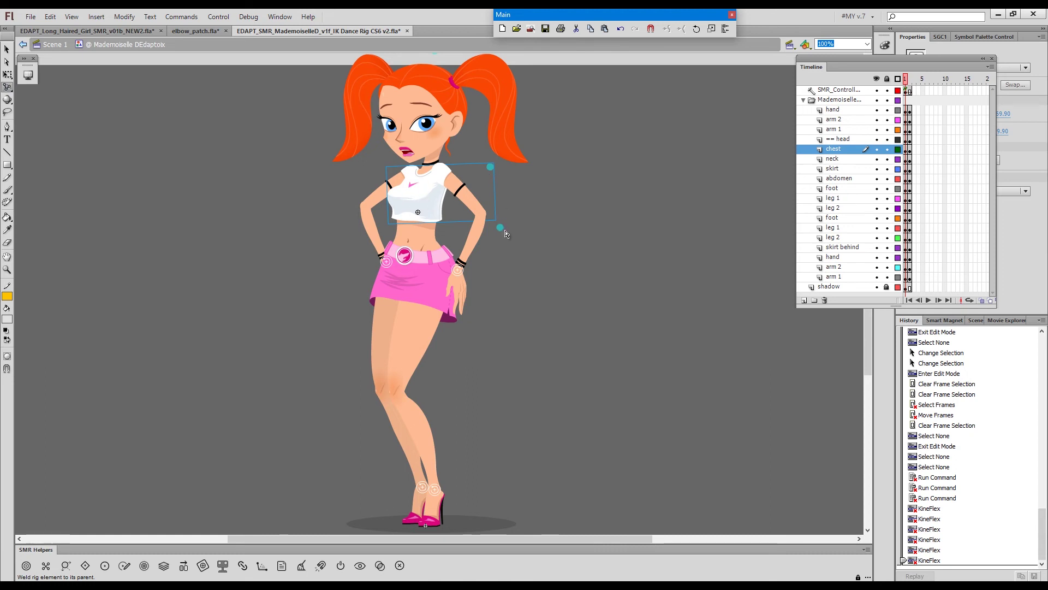
{"action": "left_click_drag", "start_coordinate": [504, 234], "coordinate": [505, 239]}
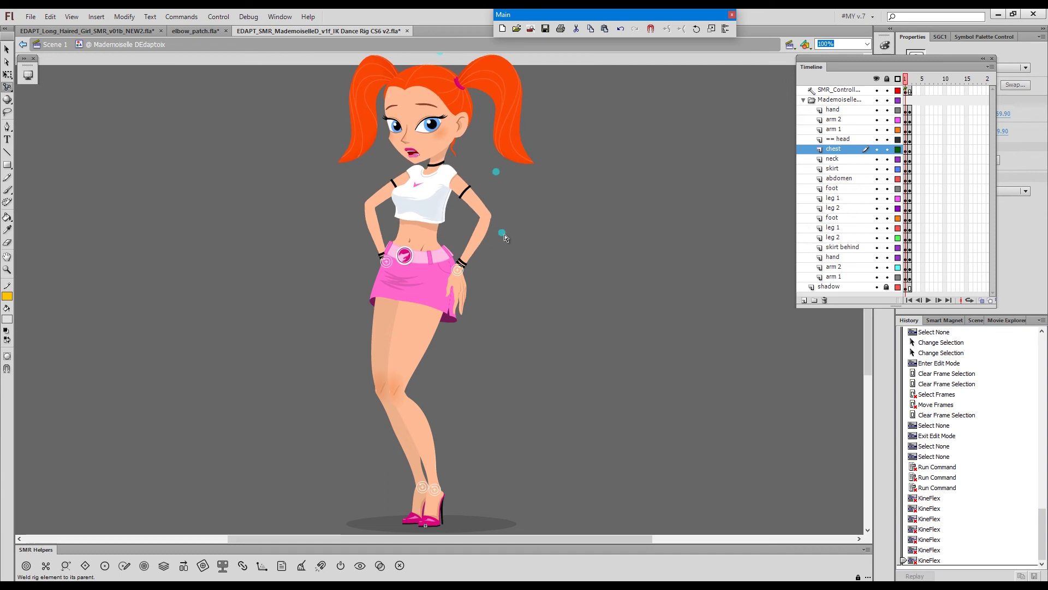
{"action": "left_click_drag", "start_coordinate": [501, 232], "coordinate": [502, 233]}
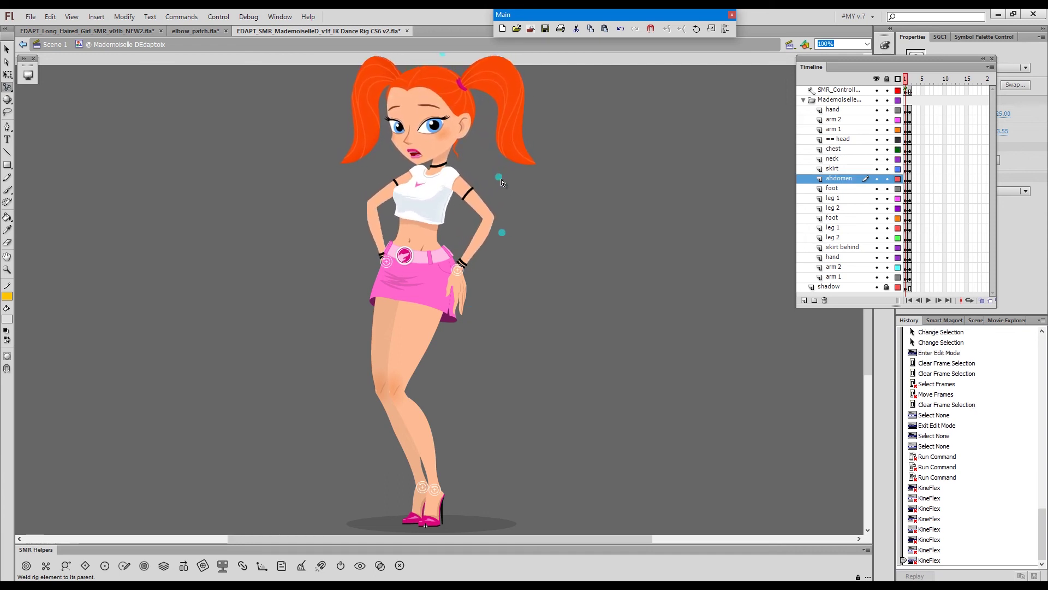
{"action": "mouse_move", "coordinate": [503, 183]}
{"action": "left_mouse_down"}
{"action": "mouse_move", "coordinate": [497, 172]}
{"action": "mouse_move", "coordinate": [505, 185]}
{"action": "left_mouse_up"}
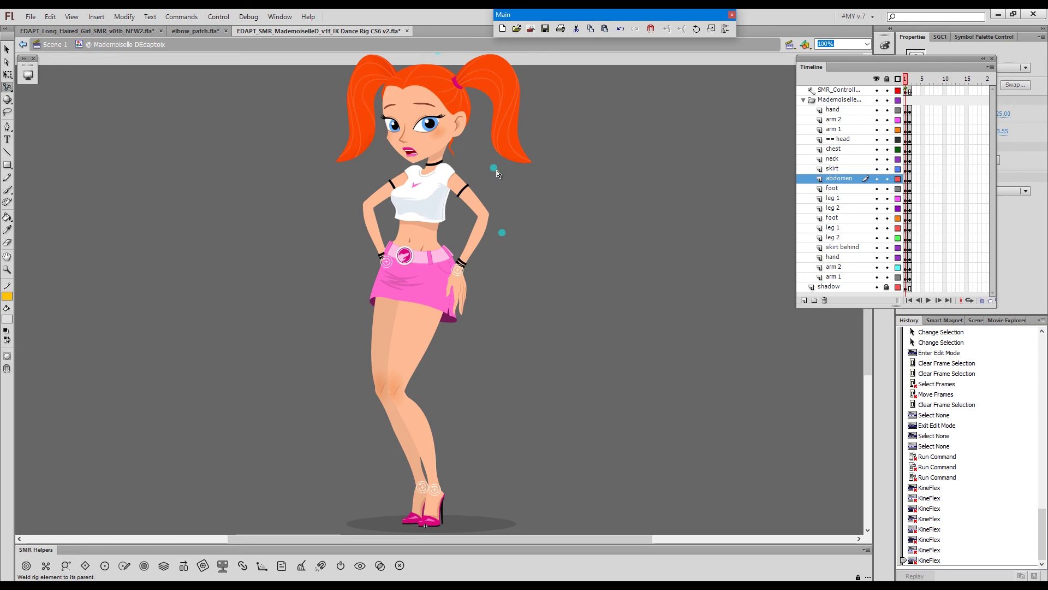
{"action": "left_click", "coordinate": [488, 174]}
{"action": "left_click", "coordinate": [611, 166]}
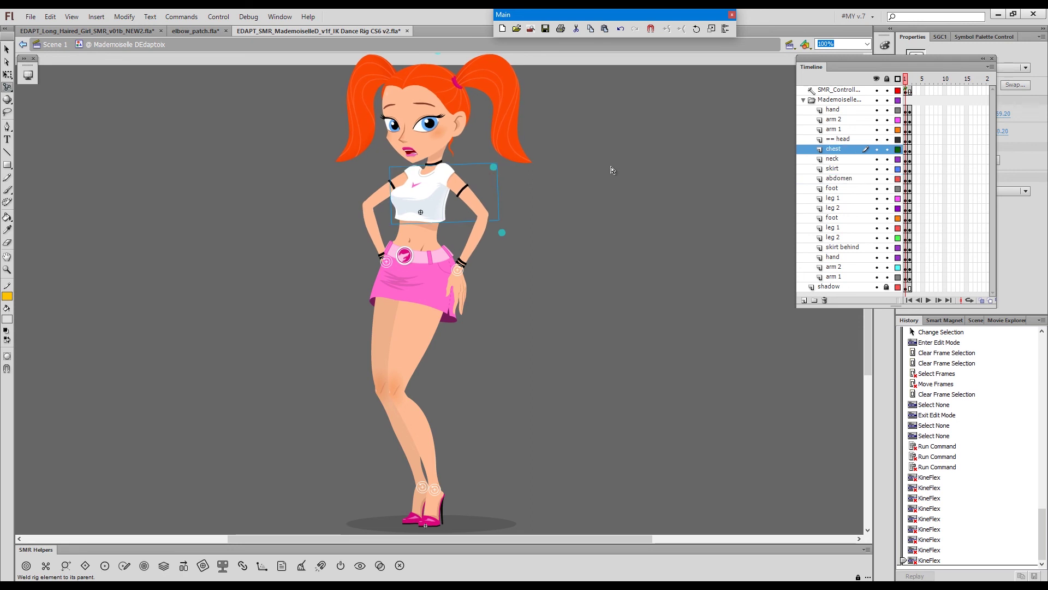
{"action": "left_click", "coordinate": [458, 325]}
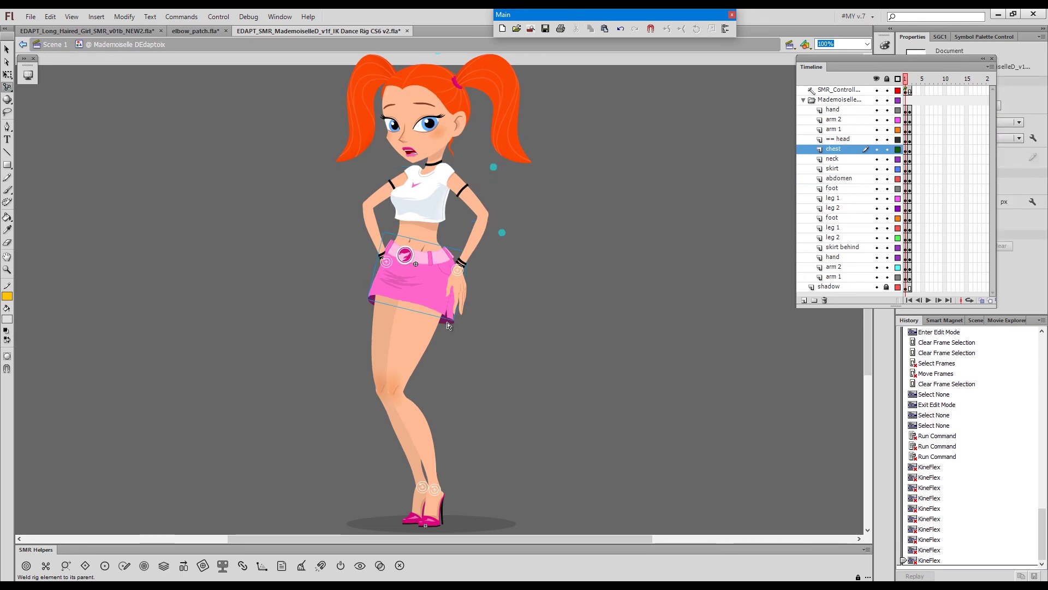
{"action": "left_click", "coordinate": [550, 334]}
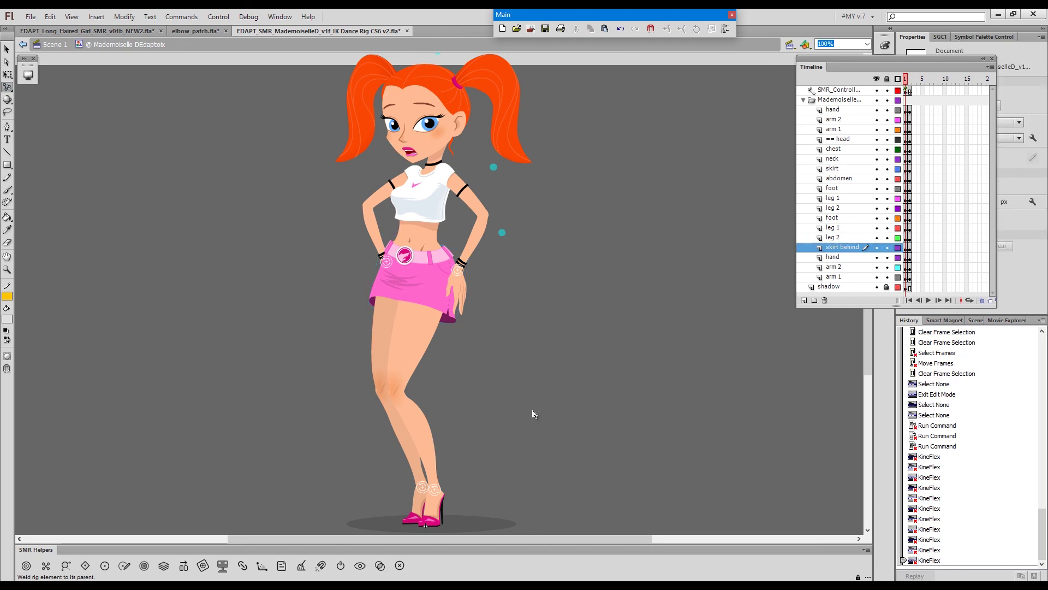